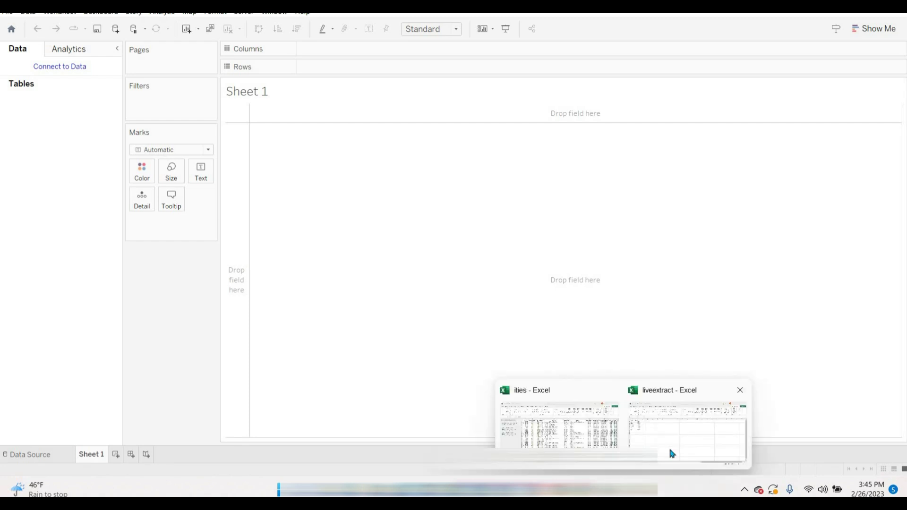
- Clear rows 5–7 (Tableau, ABC, XYZ) in Excel, keeping John, Mike and Nancy
{"action": "left_click", "coordinate": [673, 453]}
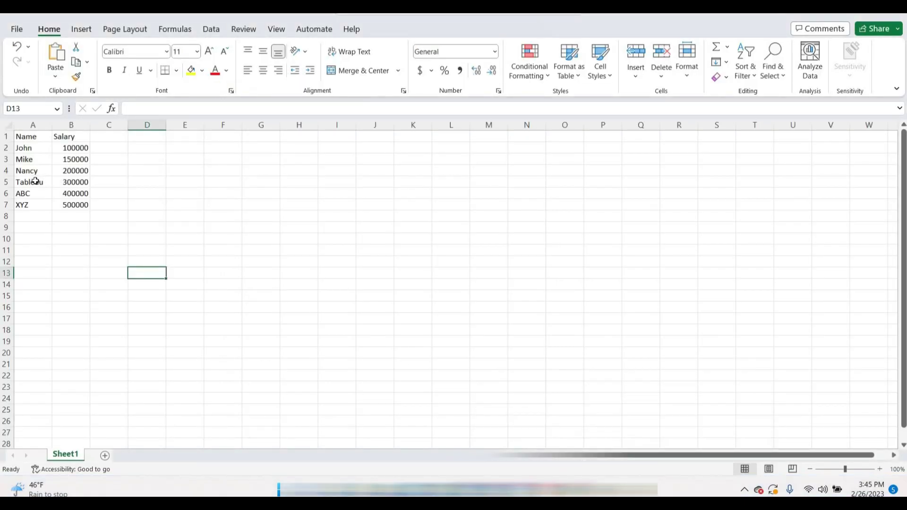
{"action": "left_click_drag", "start_coordinate": [35, 182], "coordinate": [77, 205]}
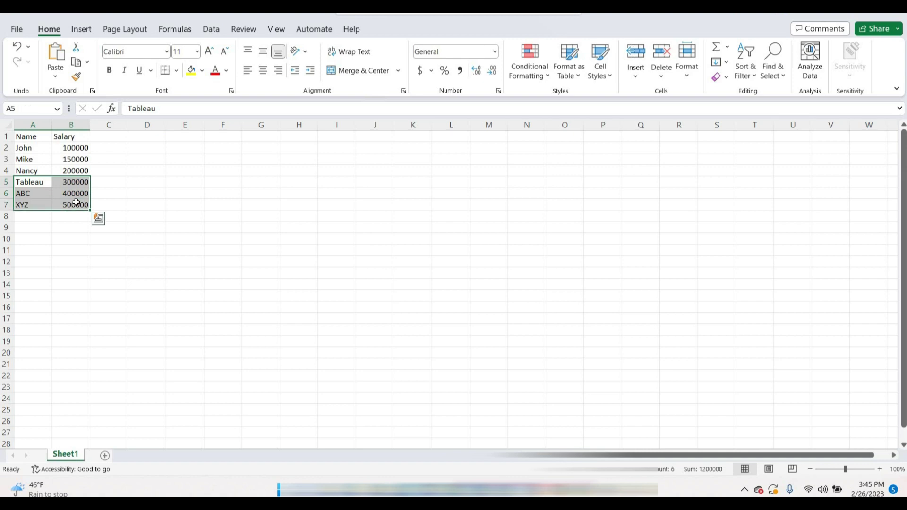
{"action": "key", "text": "Delete"}
{"action": "left_click", "coordinate": [147, 228]}
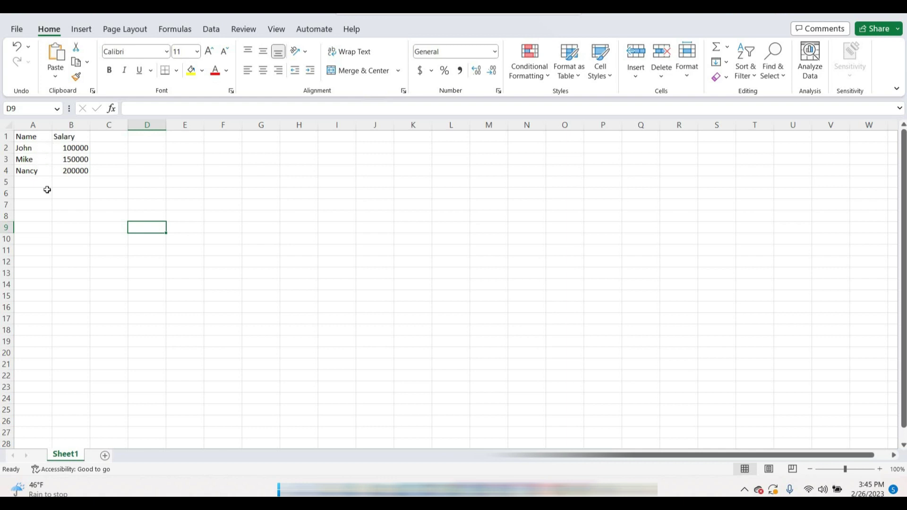
{"action": "left_click", "coordinate": [323, 341]}
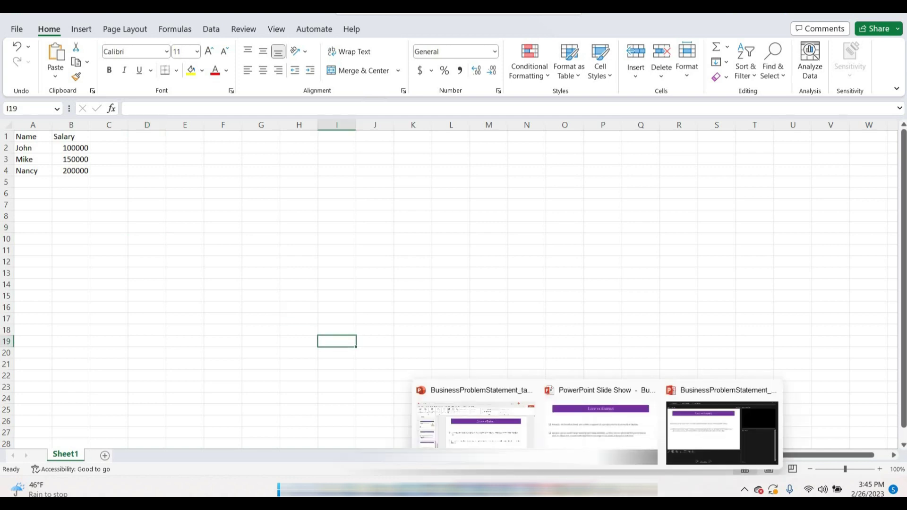
- Connect Tableau live to the liveextract Excel workbook, loading Sheet1 with 3 rows
{"action": "mouse_move", "coordinate": [624, 491]}
{"action": "mouse_move", "coordinate": [572, 490]}
{"action": "left_click", "coordinate": [608, 433]}
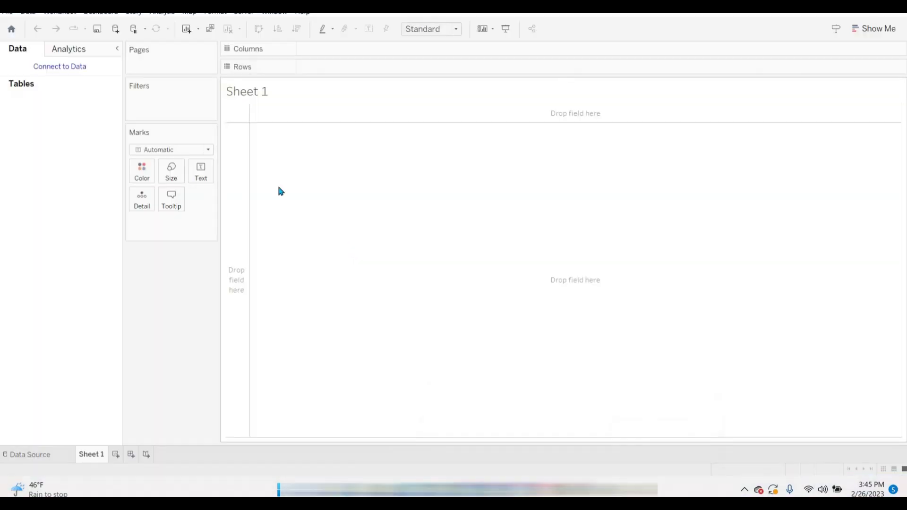
{"action": "left_click", "coordinate": [77, 69]}
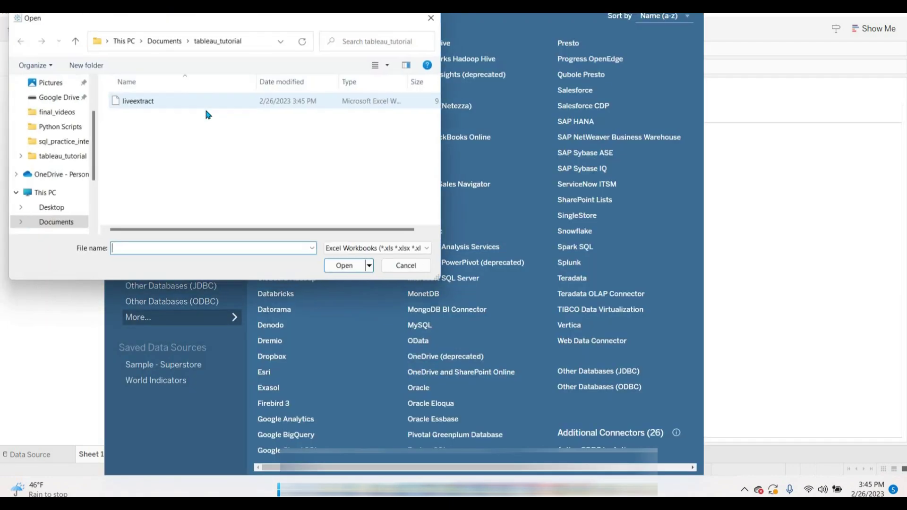
{"action": "left_click", "coordinate": [192, 100]}
{"action": "left_click", "coordinate": [354, 270]}
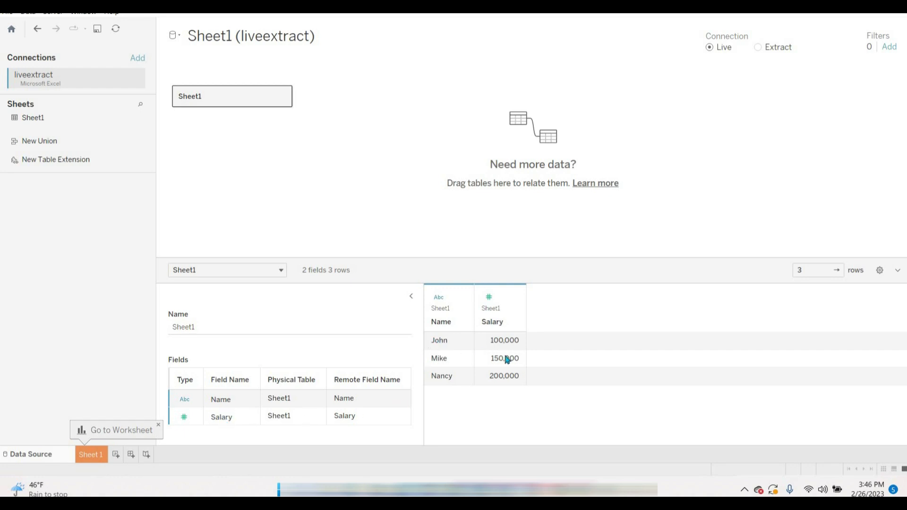
- Lay out Sheet 1 with Name on Rows and SUM(Salary) as the text labels
{"action": "left_click", "coordinate": [92, 459]}
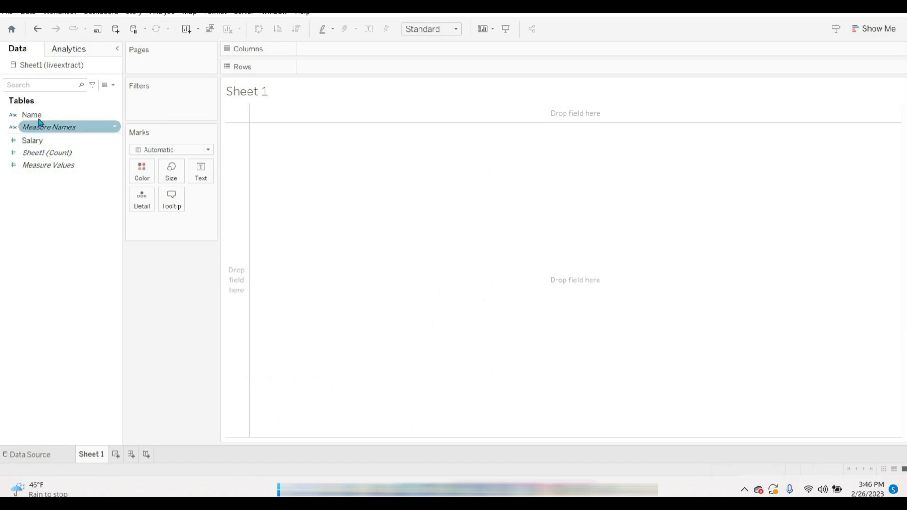
{"action": "left_click_drag", "start_coordinate": [32, 115], "coordinate": [201, 172]}
{"action": "left_click", "coordinate": [45, 142]}
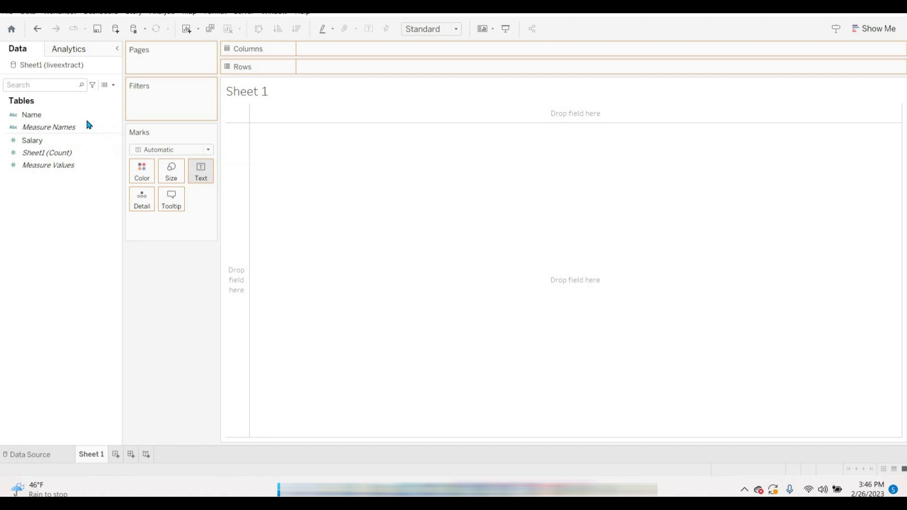
{"action": "left_click_drag", "start_coordinate": [84, 117], "coordinate": [372, 69]}
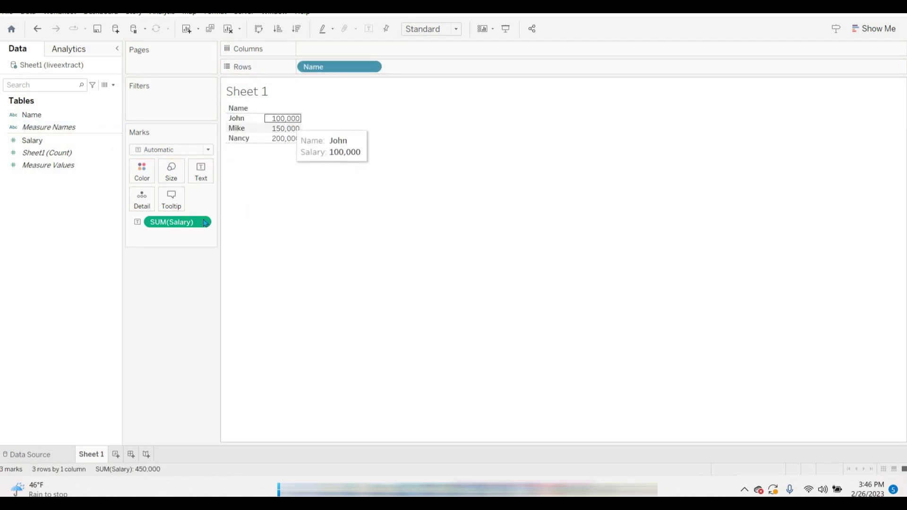
{"action": "left_click_drag", "start_coordinate": [223, 180], "coordinate": [220, 183]}
{"action": "left_click", "coordinate": [44, 158]}
{"action": "left_click_drag", "start_coordinate": [44, 138], "coordinate": [200, 179]}
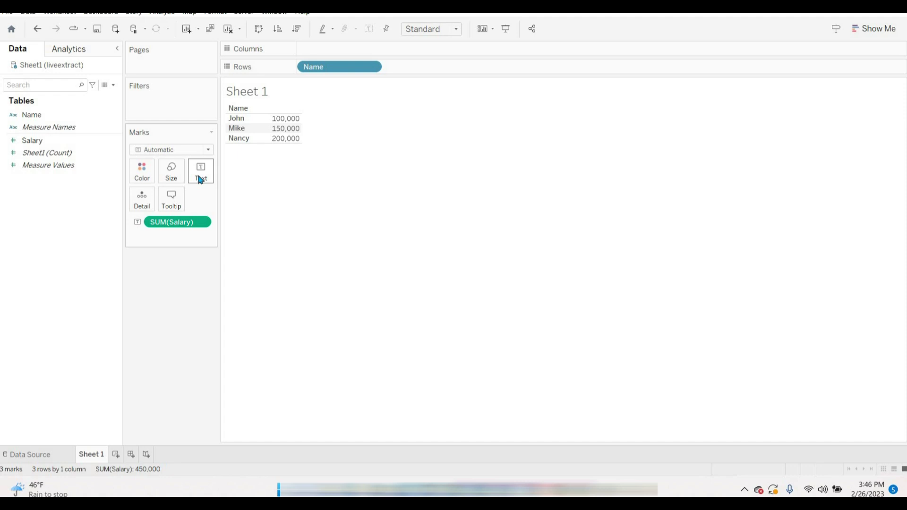
- Add a row 'Tableau' with salary 300000 to the Excel sheet, then return to Tableau
{"action": "mouse_move", "coordinate": [623, 492]}
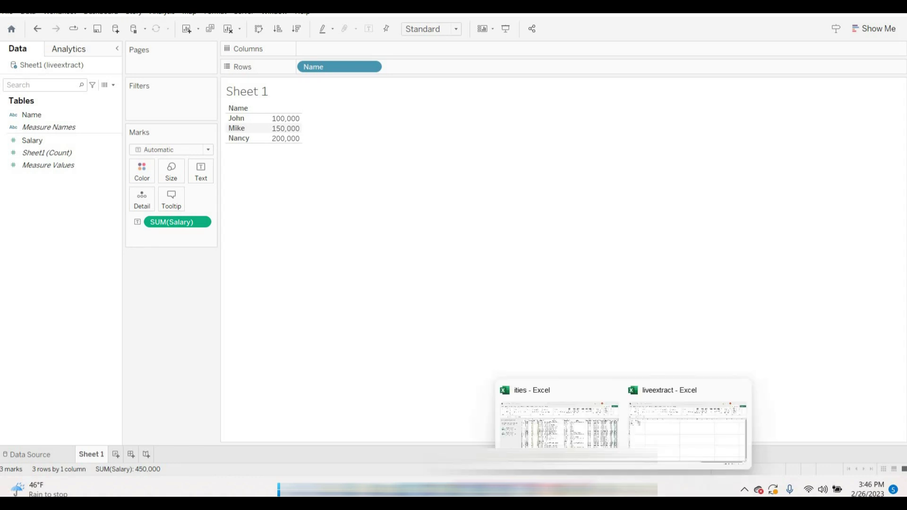
{"action": "left_click", "coordinate": [671, 430]}
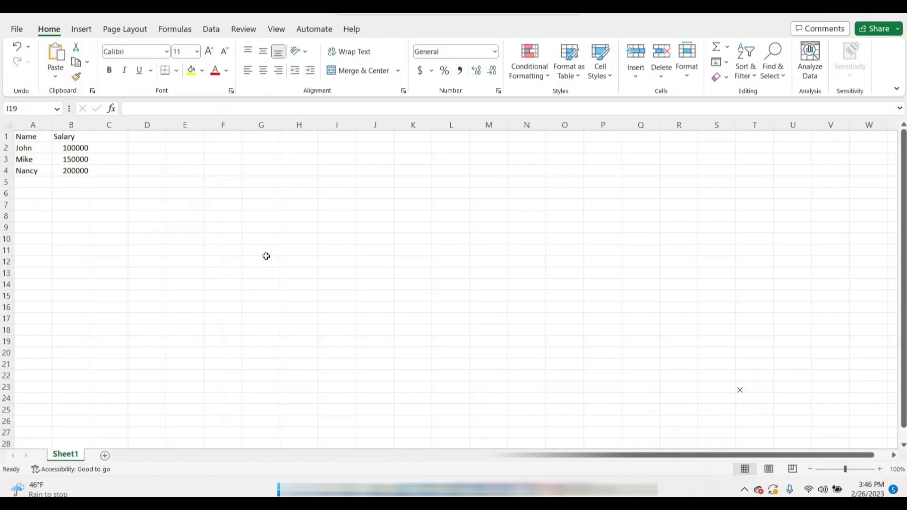
{"action": "left_click", "coordinate": [34, 180]}
{"action": "type", "text": "Ta"}
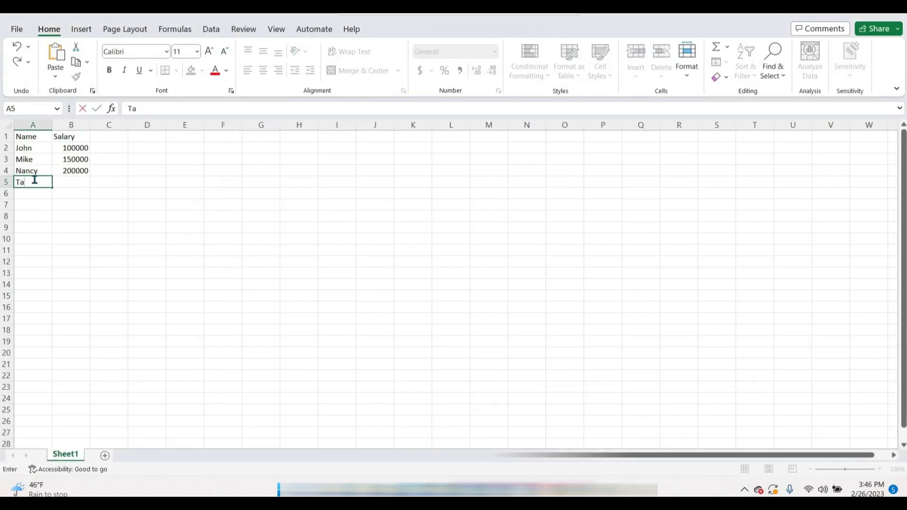
{"action": "type", "text": "bleau"}
{"action": "key", "text": "Tab"}
{"action": "type", "text": "3"}
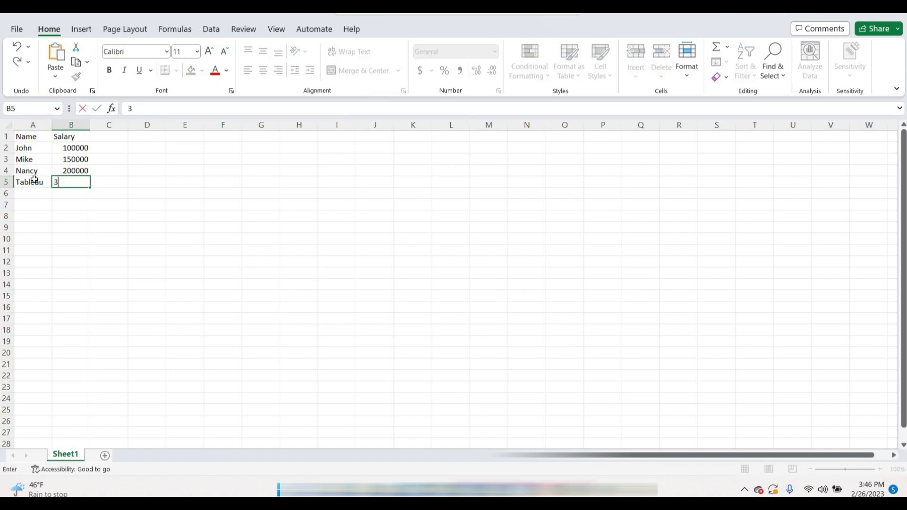
{"action": "type", "text": "00000"}
{"action": "left_click", "coordinate": [149, 282]}
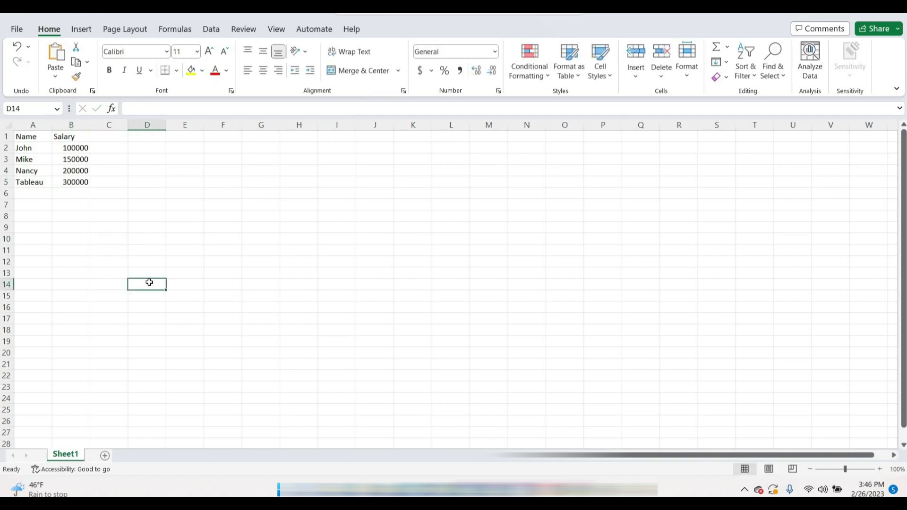
{"action": "left_click", "coordinate": [338, 282]}
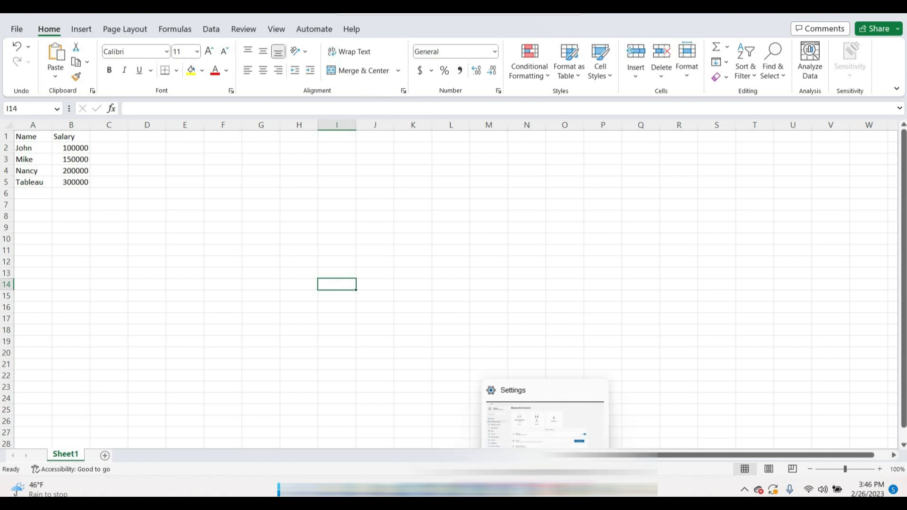
{"action": "left_click", "coordinate": [610, 437]}
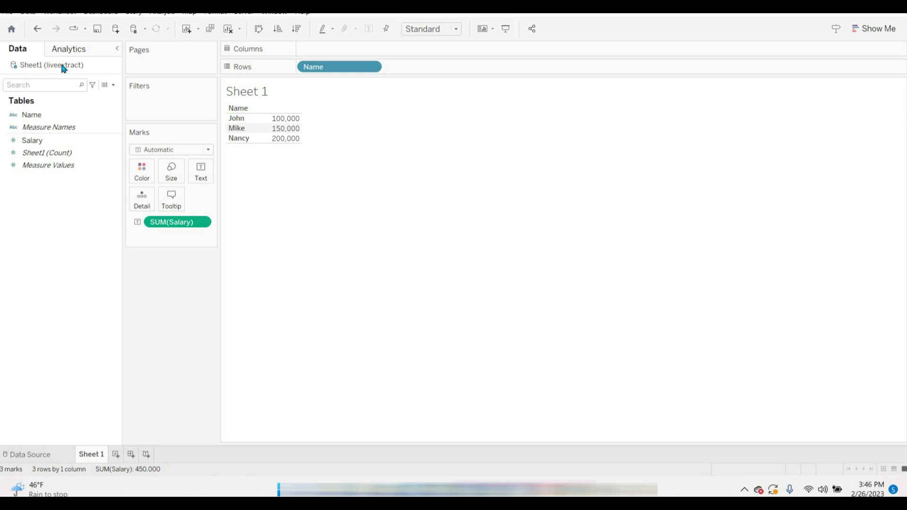
- Refresh the Sheet1 (liveextract) source so Tableau at 300,000 appears, totalling 750,000
{"action": "right_click", "coordinate": [63, 68]}
{"action": "left_click", "coordinate": [98, 85]}
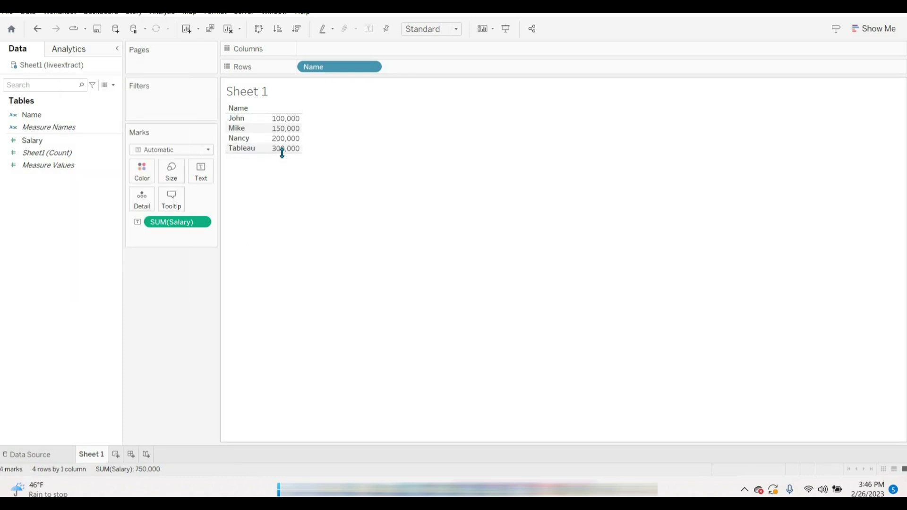
{"action": "mouse_move", "coordinate": [283, 155]}
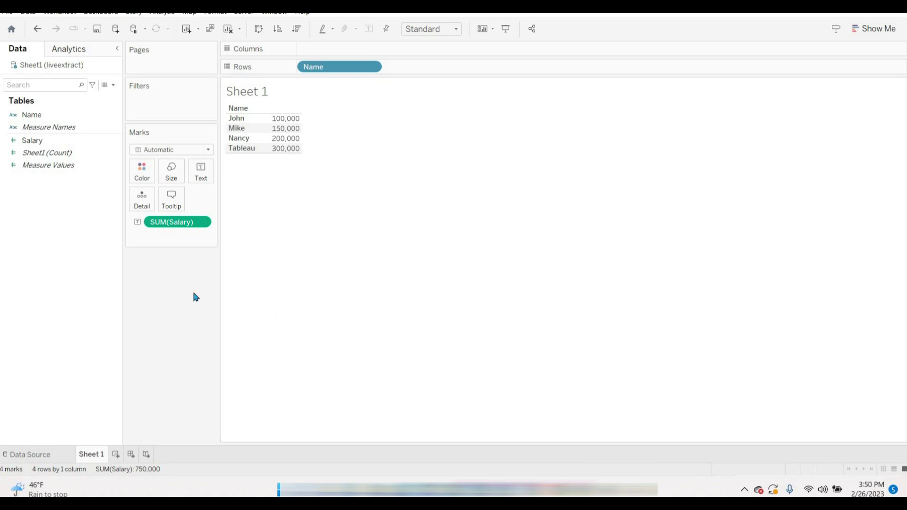
- Change the liveextract connection from Live to Extract on the Data Source page
{"action": "left_click", "coordinate": [52, 455]}
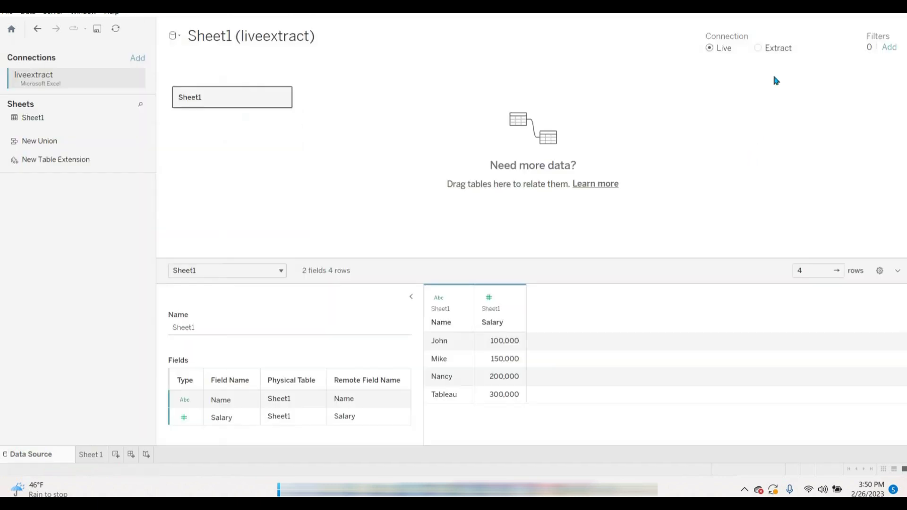
{"action": "left_click", "coordinate": [758, 47]}
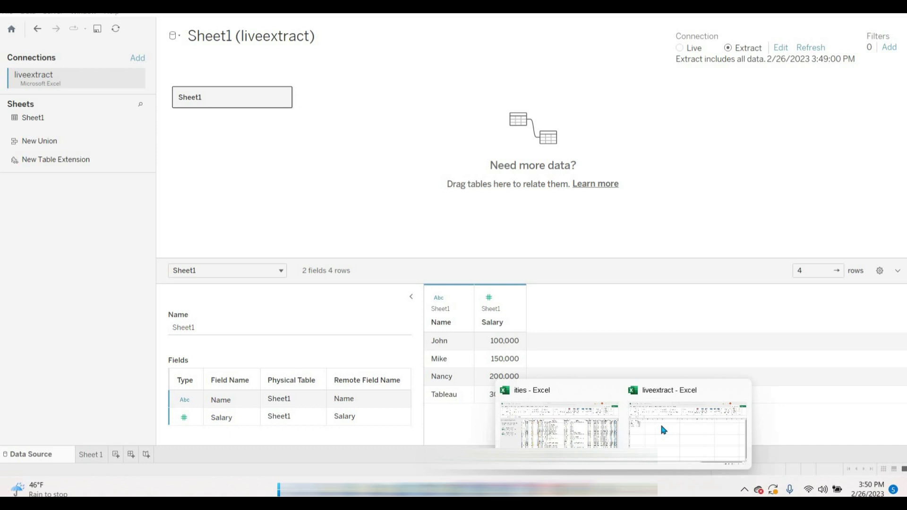
- Enter ABC with salary 499999 as row 6 in Excel, then go back to Tableau
{"action": "left_click", "coordinate": [664, 427]}
{"action": "left_click", "coordinate": [30, 195]}
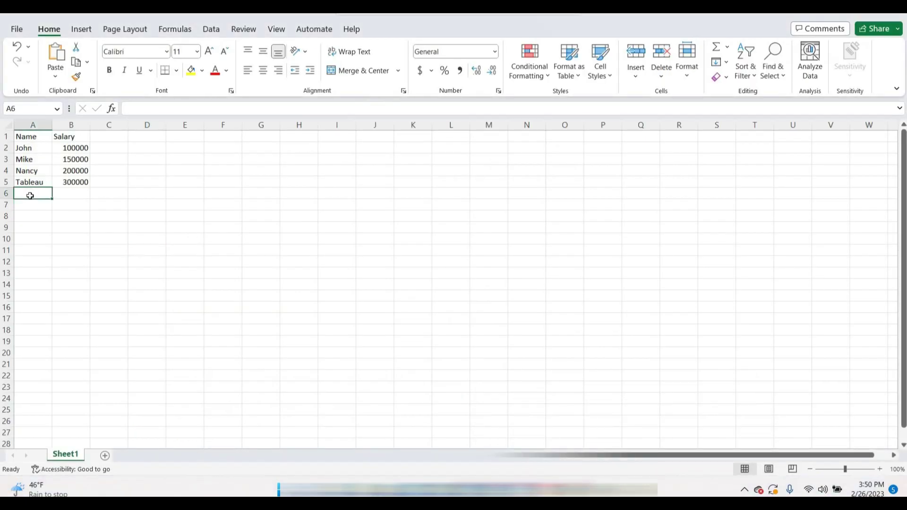
{"action": "type", "text": "ABC"}
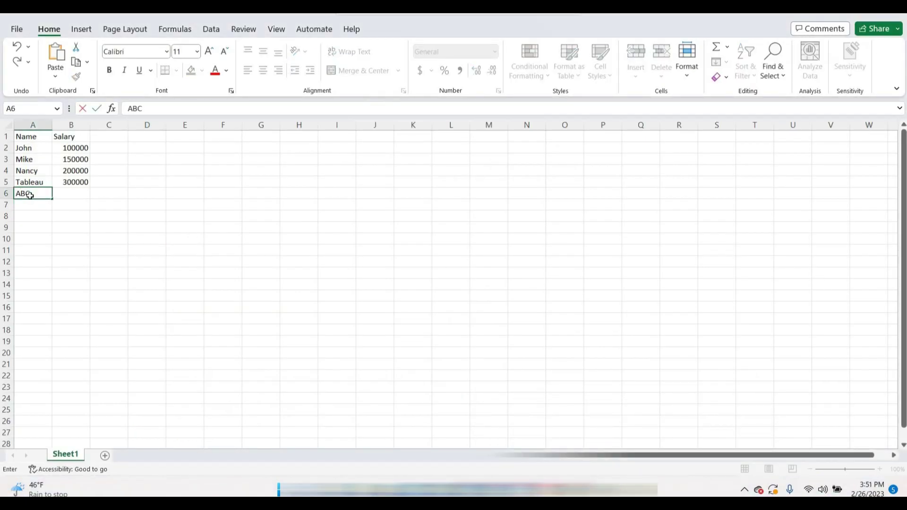
{"action": "key", "text": "Tab"}
{"action": "type", "text": "499999"}
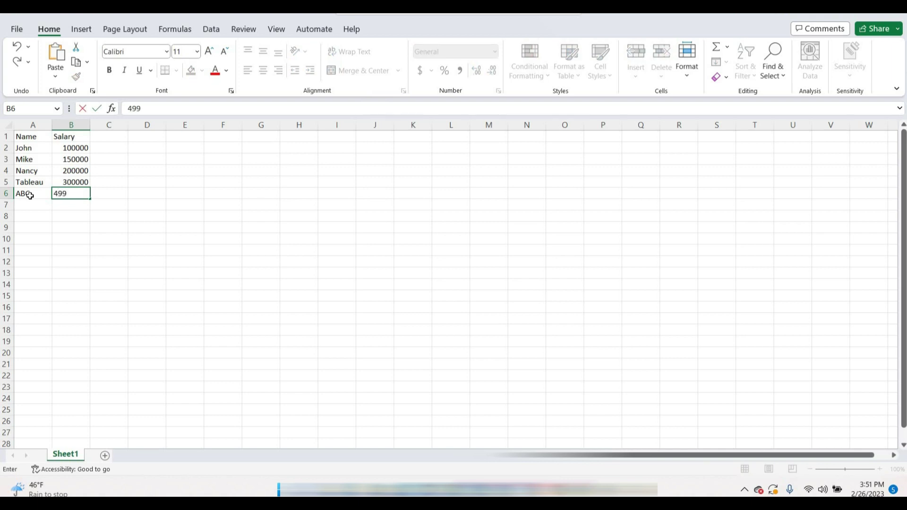
{"action": "left_click", "coordinate": [184, 314]}
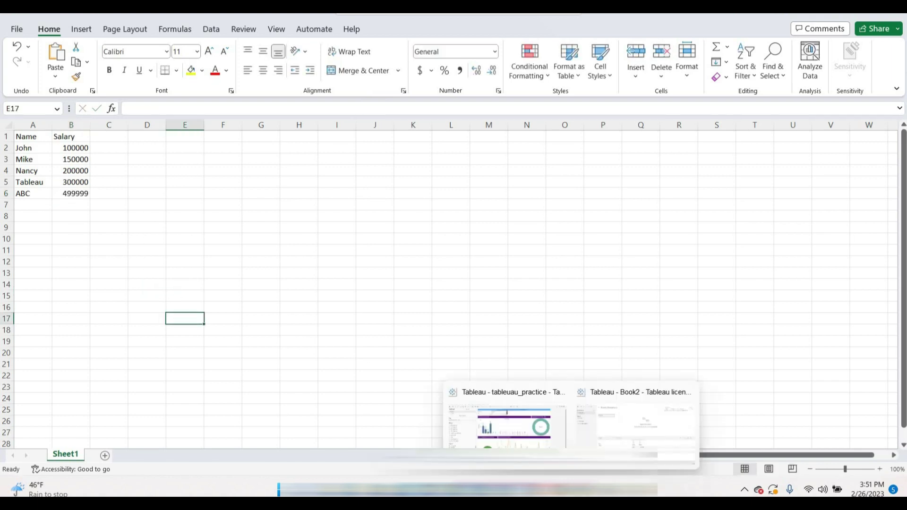
{"action": "left_click", "coordinate": [621, 425]}
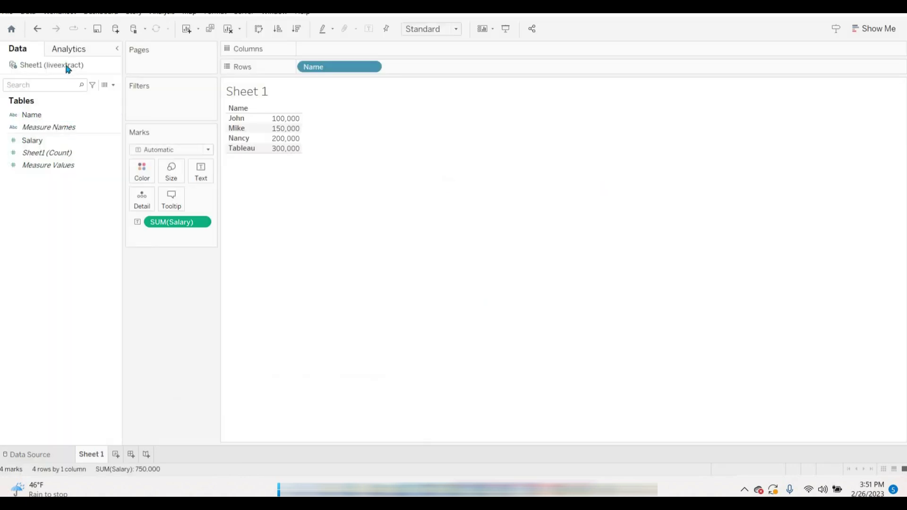
{"action": "right_click", "coordinate": [61, 65]}
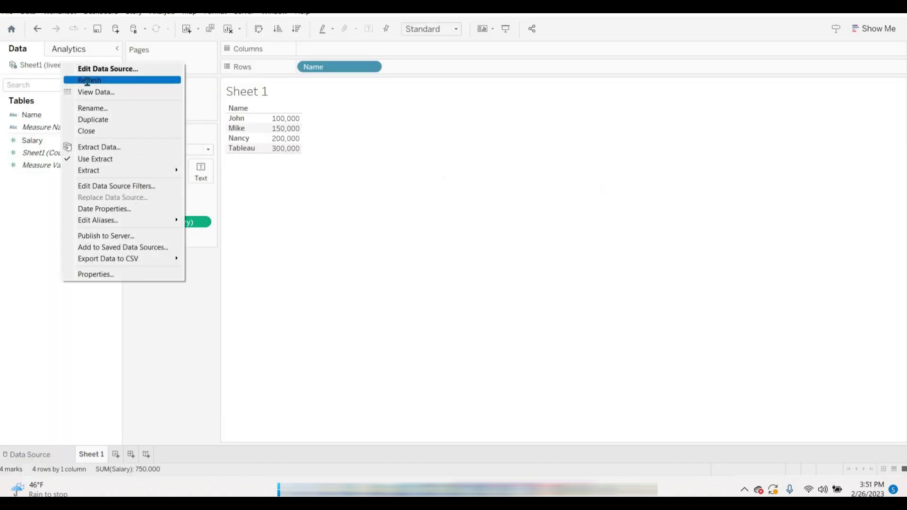
{"action": "left_click", "coordinate": [85, 78]}
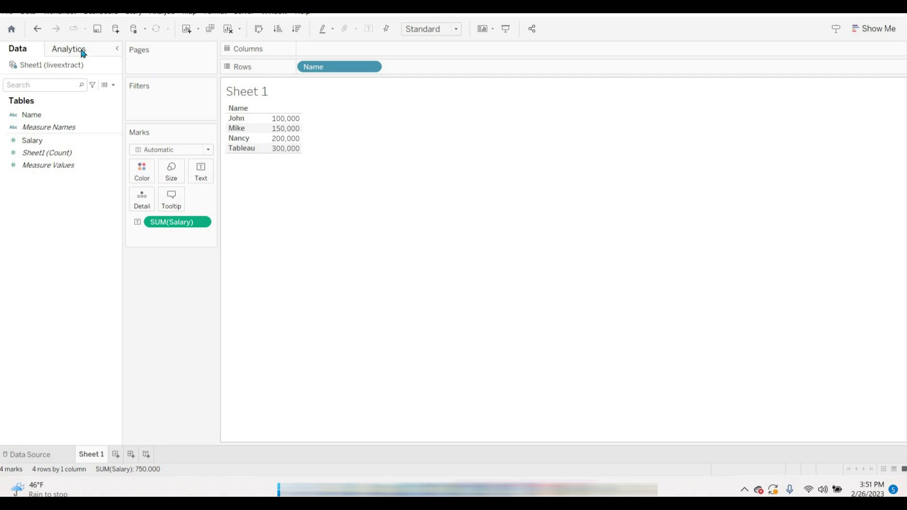
- Run Extract > Refresh on the liveextract data source and confirm replacing the extract
{"action": "right_click", "coordinate": [76, 66]}
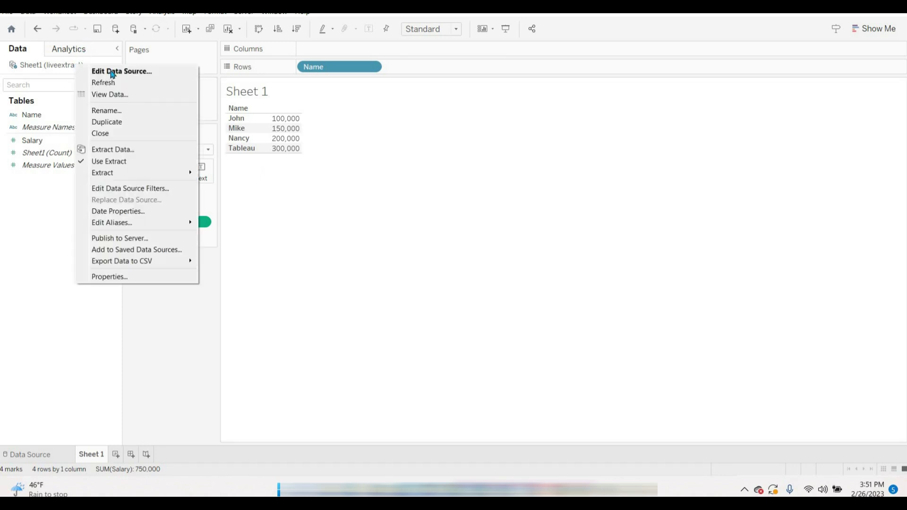
{"action": "mouse_move", "coordinate": [137, 176]}
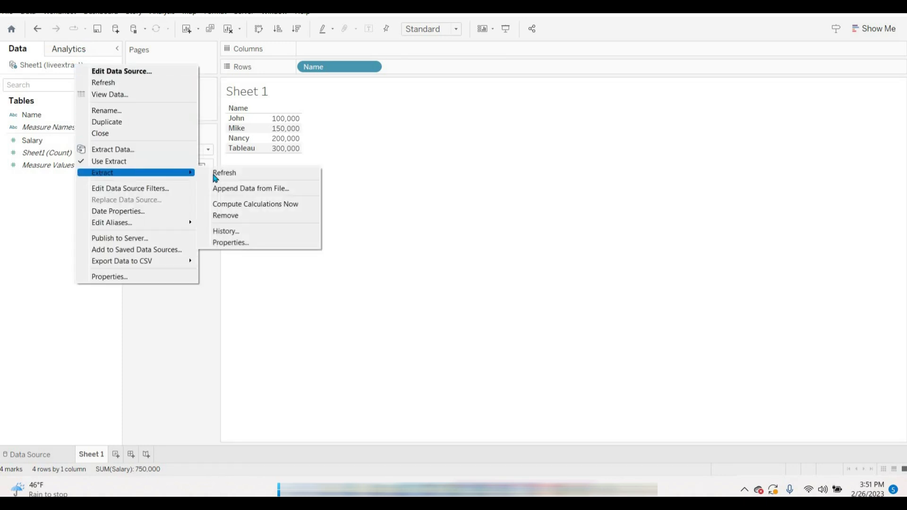
{"action": "left_click", "coordinate": [234, 180]}
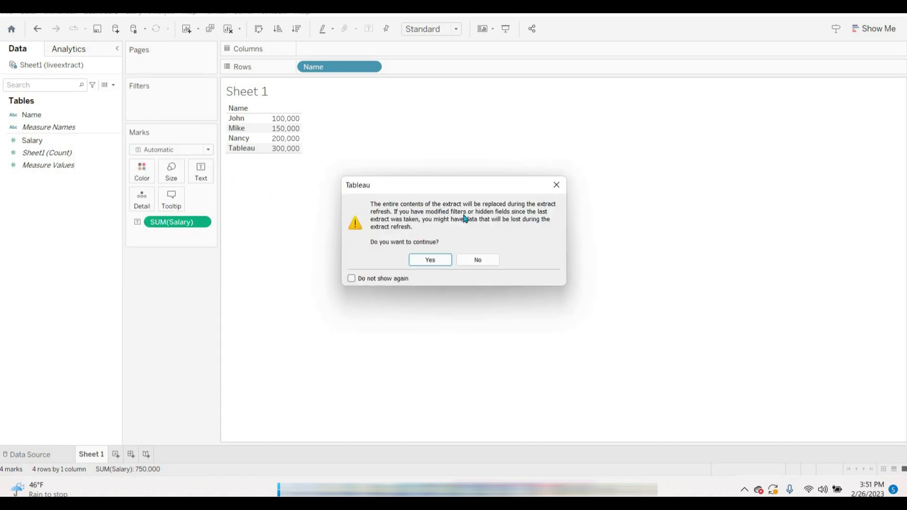
{"action": "left_click", "coordinate": [440, 260]}
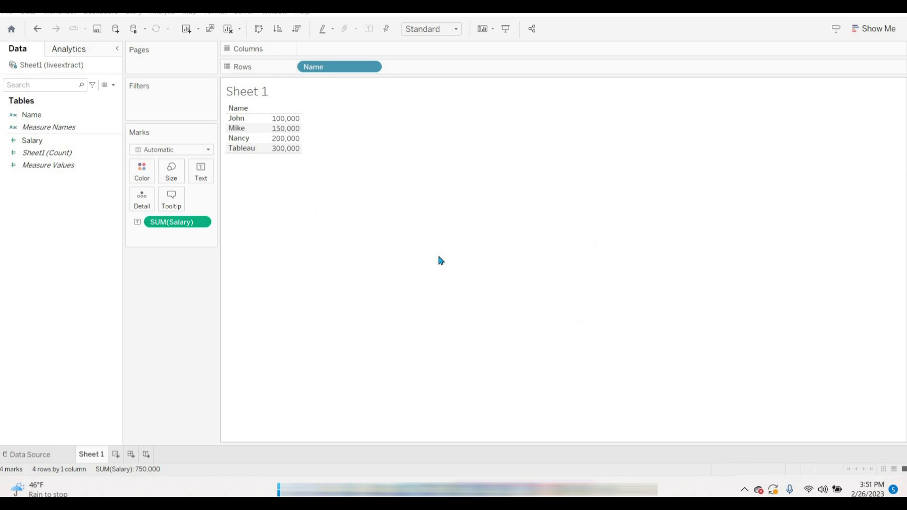